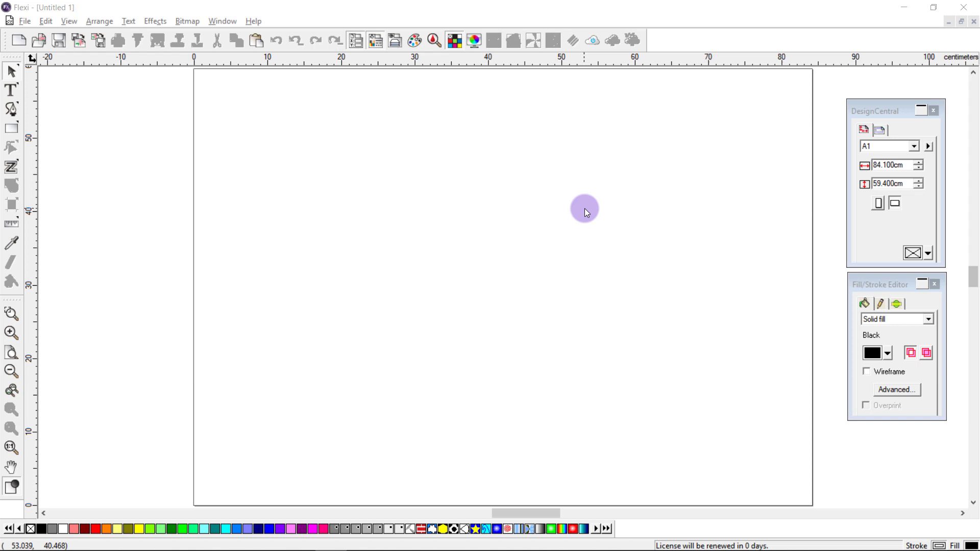
Step: Open tile.fs and confirm in DesignCentral that the sign is 500 cm wide and 175 cm high
left_click(40, 41)
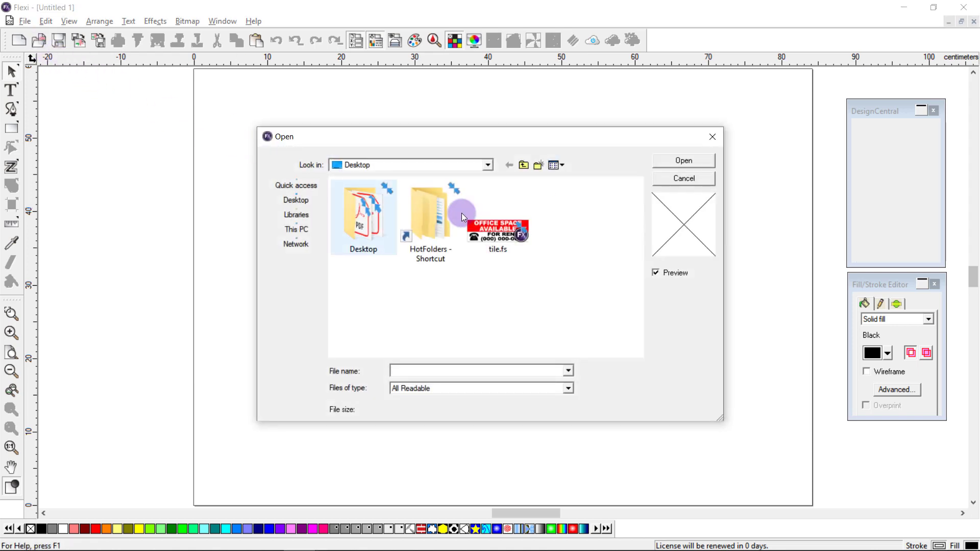
double_click(493, 222)
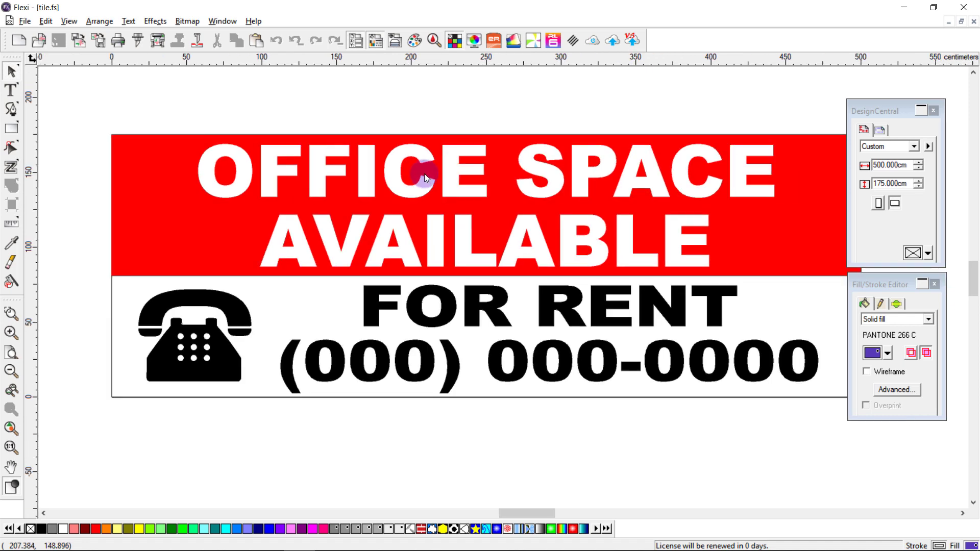
left_click(232, 175)
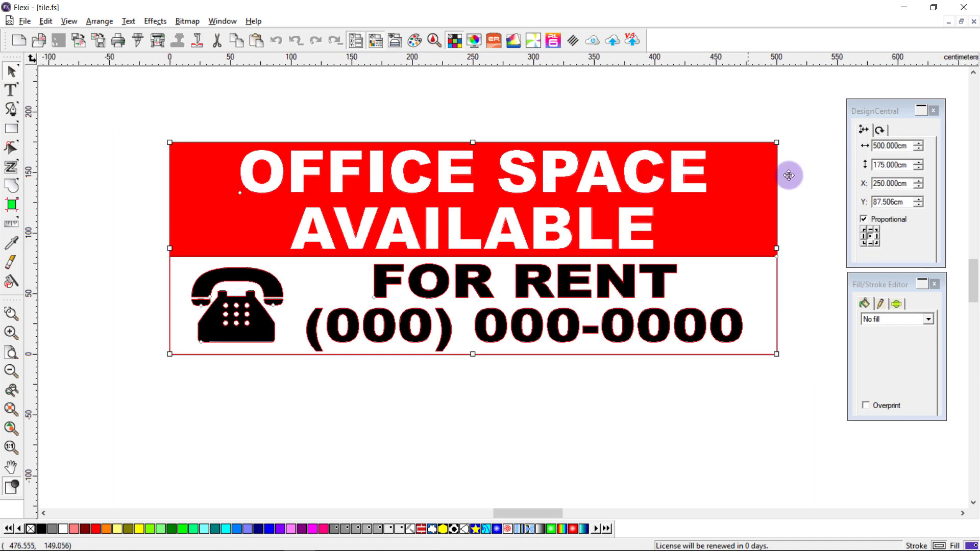
double_click(891, 146)
double_click(891, 165)
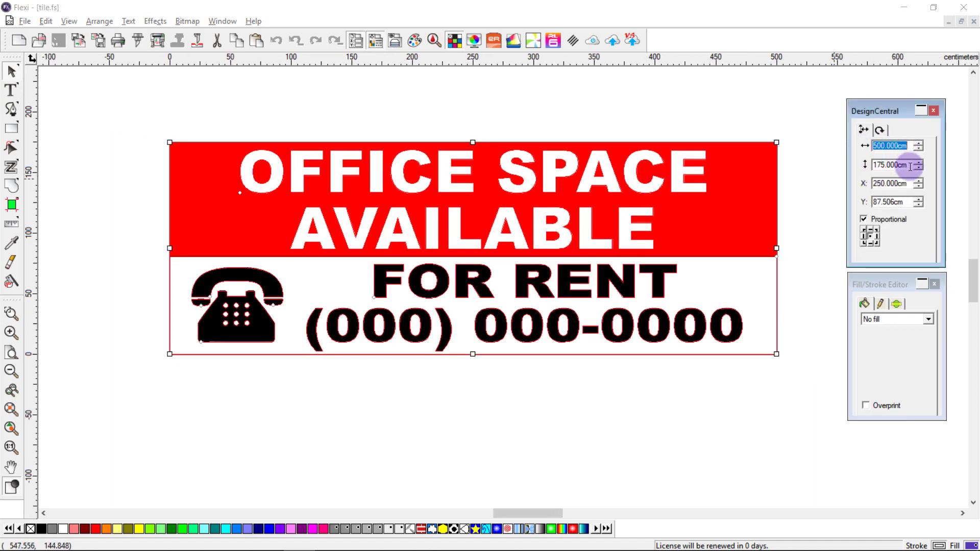
left_click(890, 146)
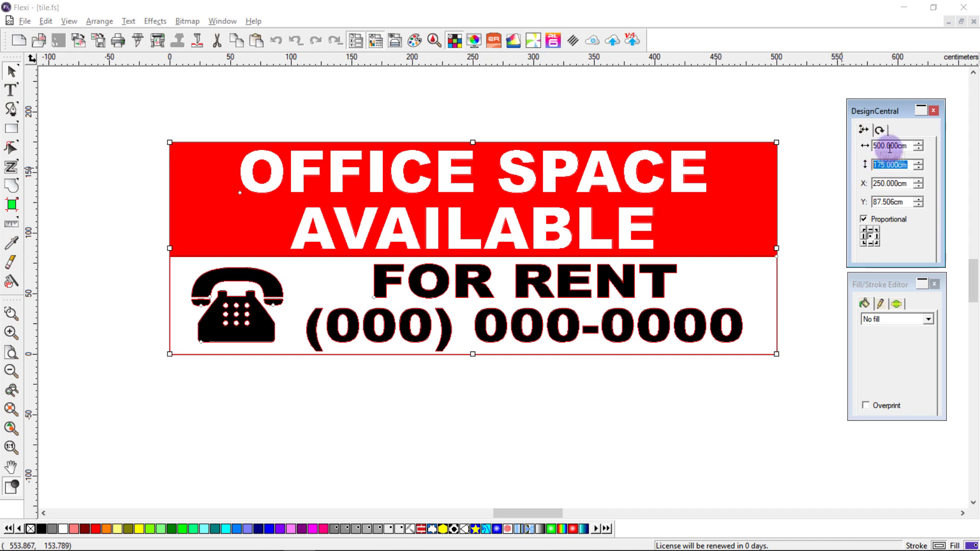
left_click(816, 226)
scroll(816, 226, "down", 2)
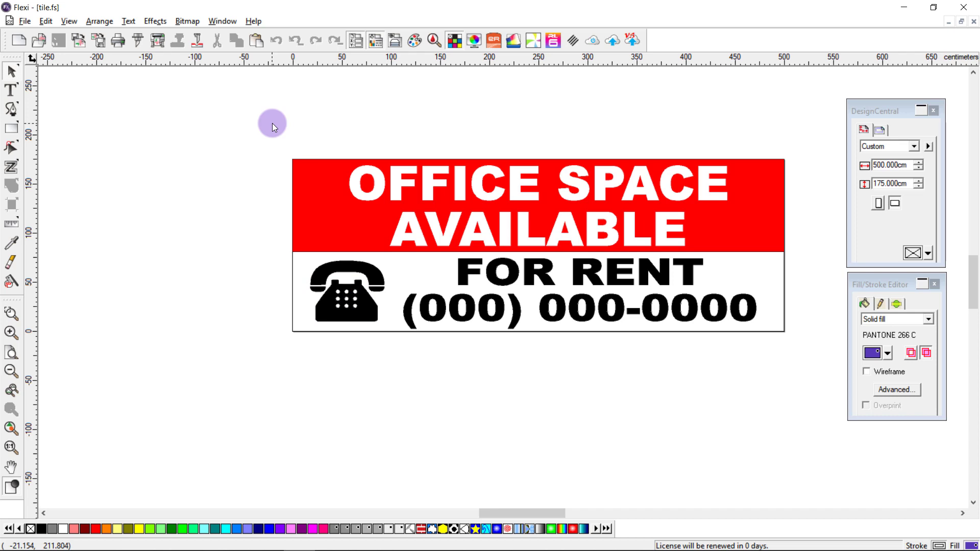
Step: Use Select Within to select the red background rectangle inside the sign group
left_click(318, 184)
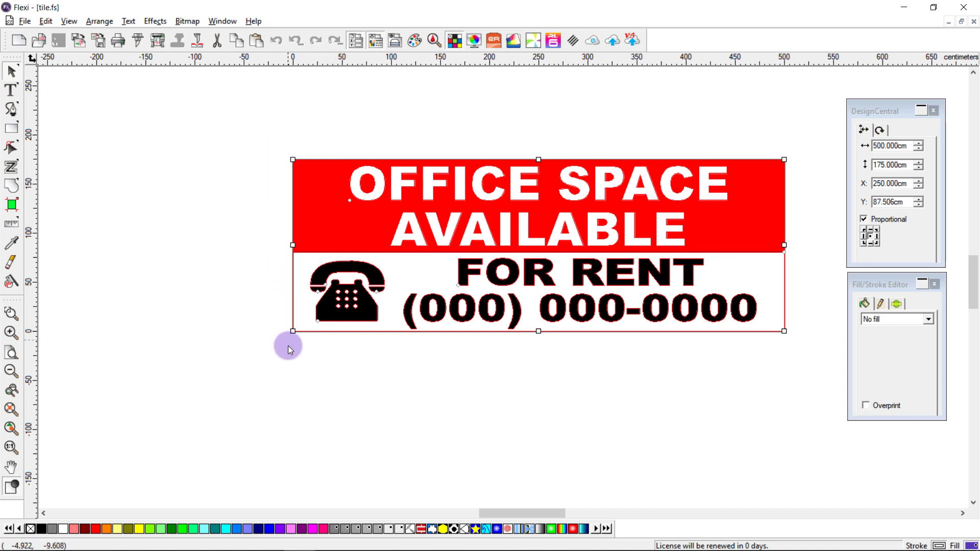
left_click(728, 131)
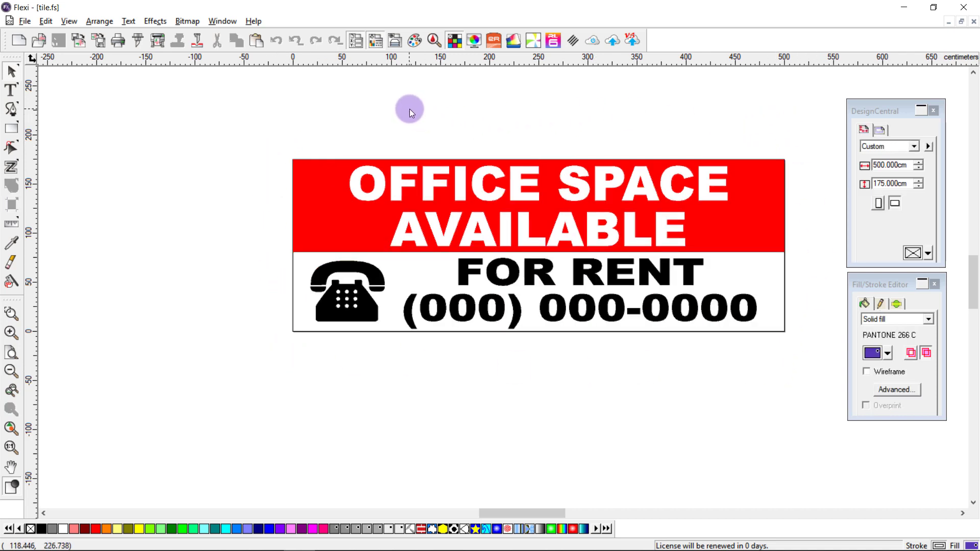
right_click(358, 102)
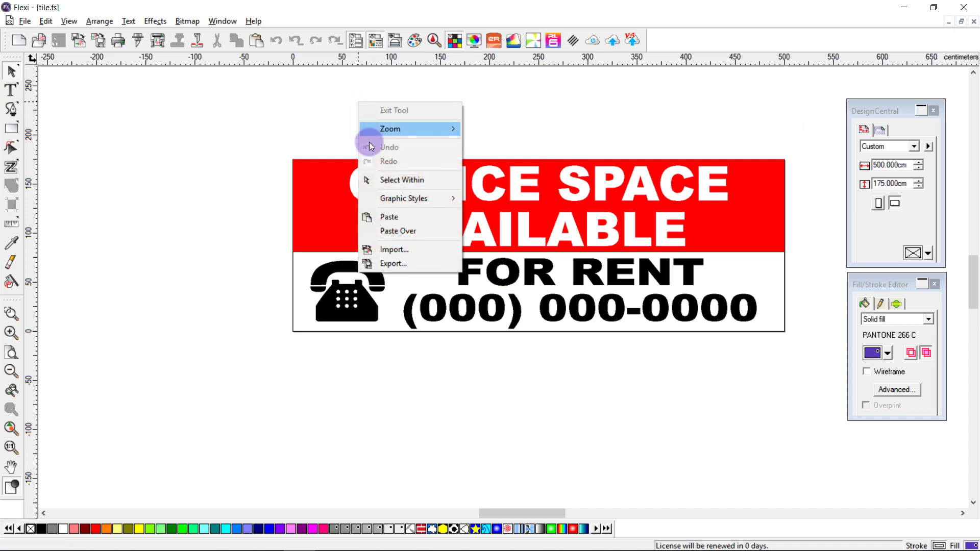
left_click(380, 182)
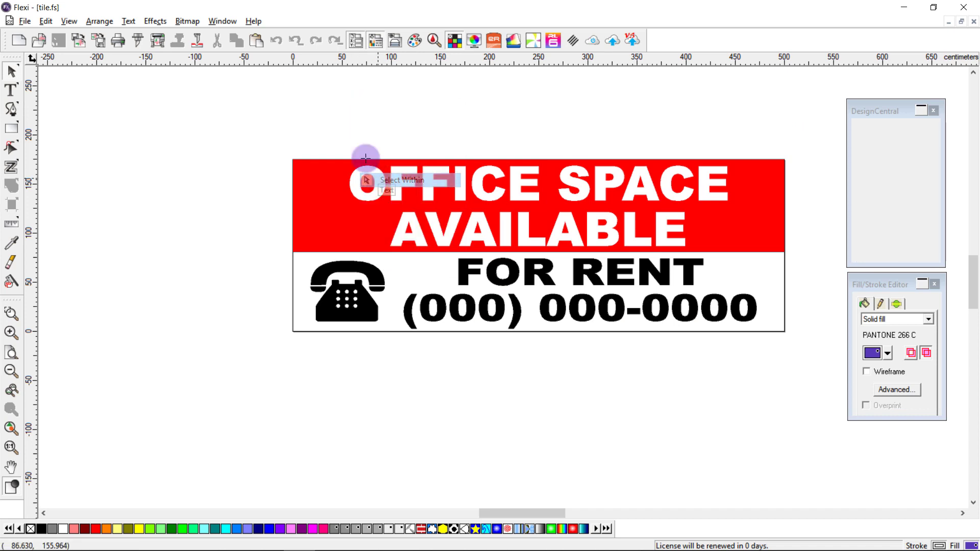
left_click(313, 179)
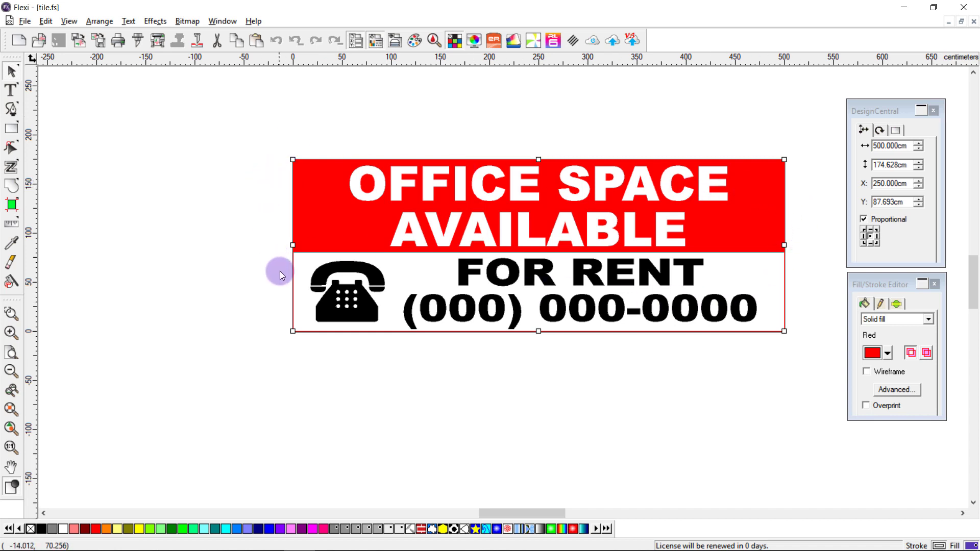
Step: Apply a Contour Cut to the red rectangle with an offset of 0
left_click(151, 24)
left_click(172, 90)
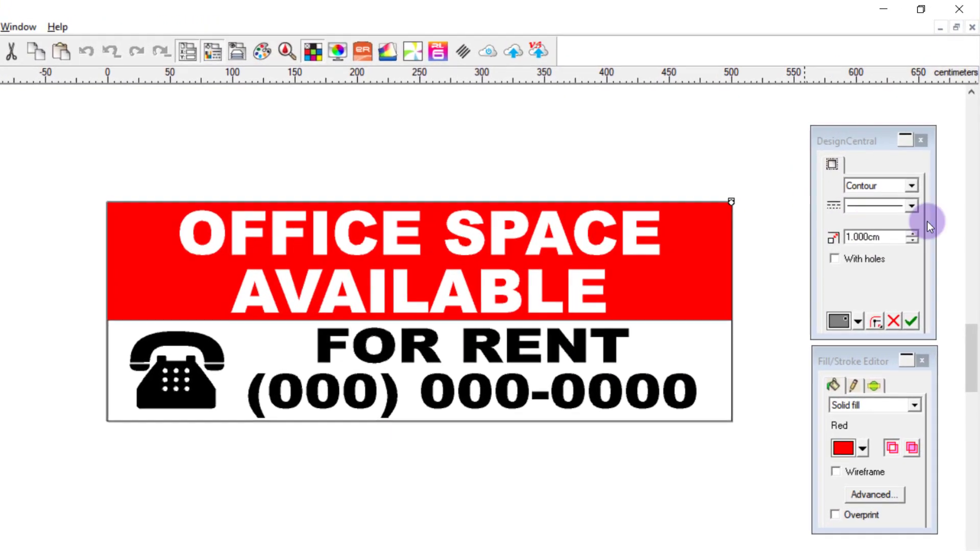
left_click_drag(880, 239, 791, 236)
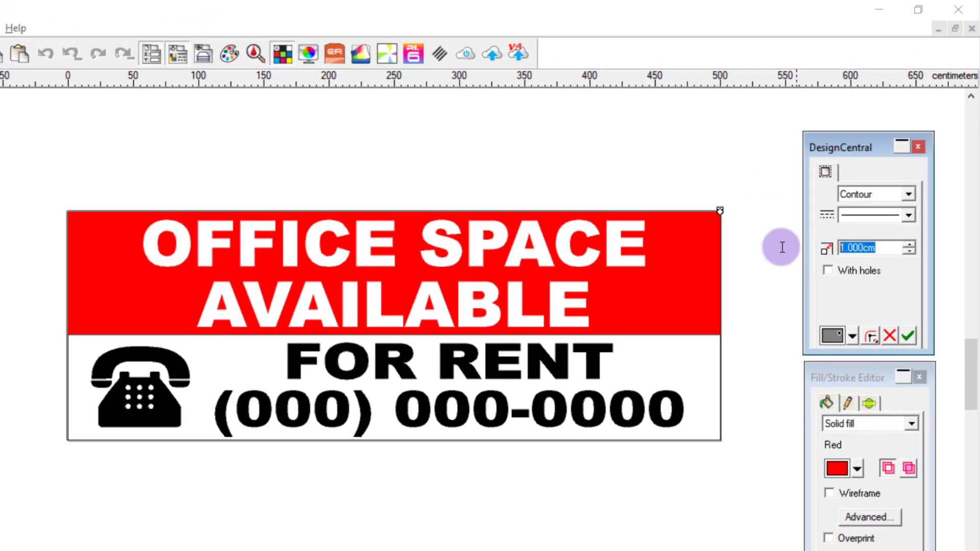
type("0")
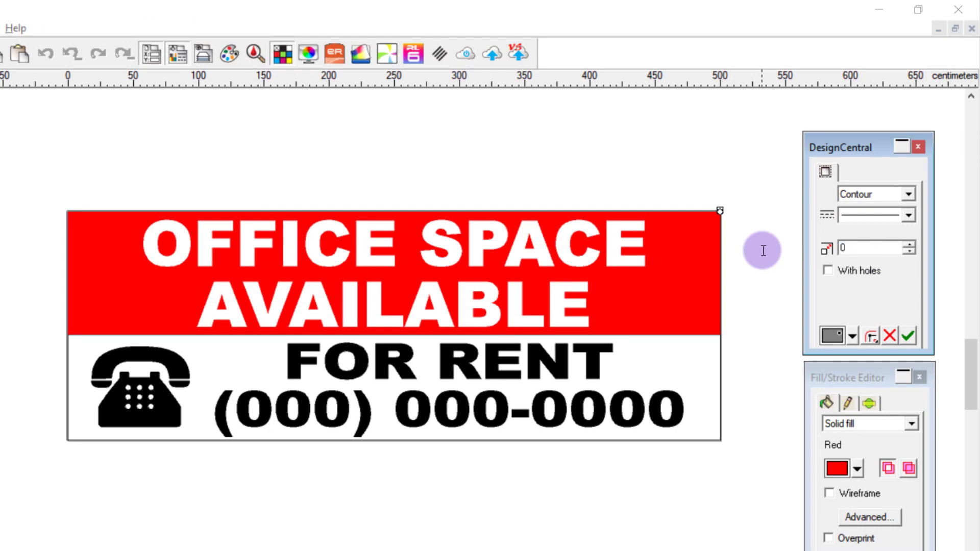
left_click(906, 335)
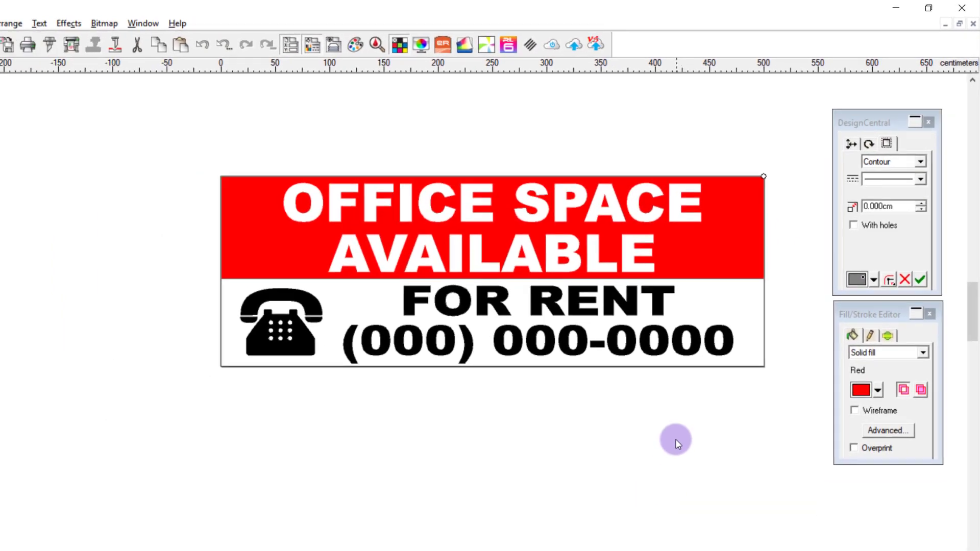
left_click(598, 518)
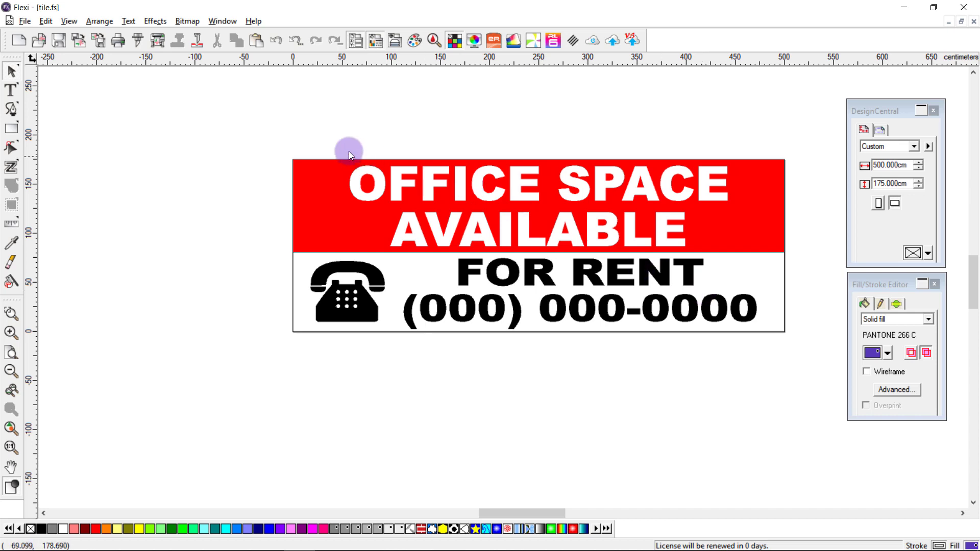
Step: Select the entire sign and open RIP and Print, dismissing the cutter media size warning
left_click_drag(204, 107, 786, 361)
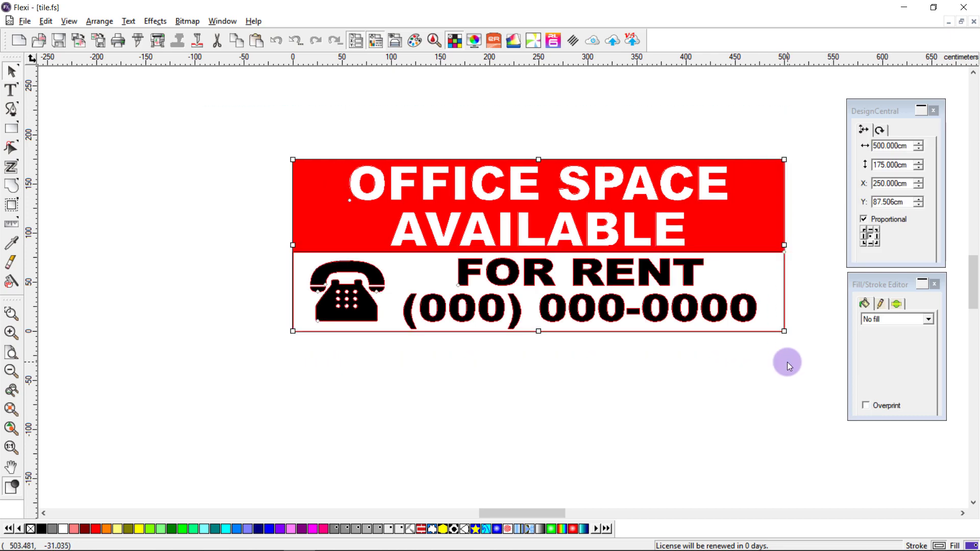
left_click(157, 40)
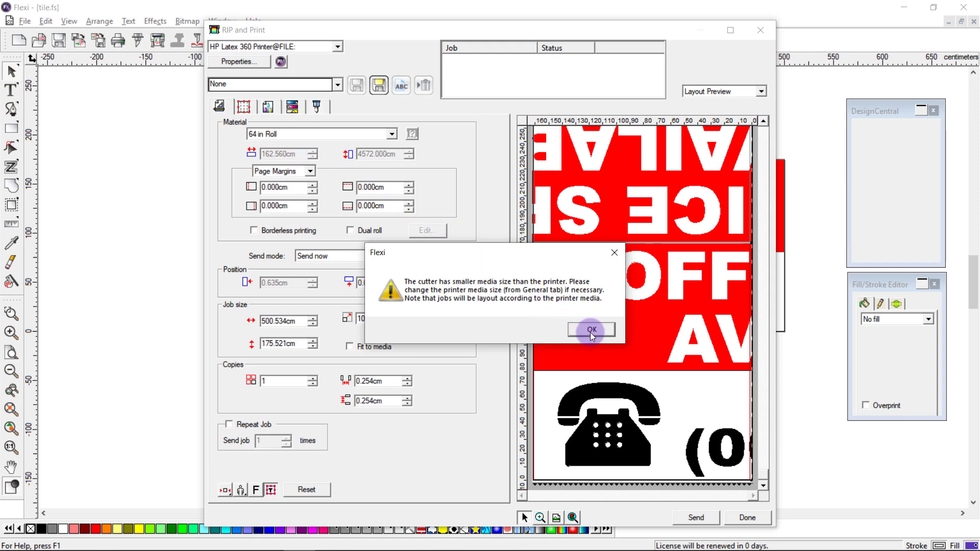
left_click(591, 330)
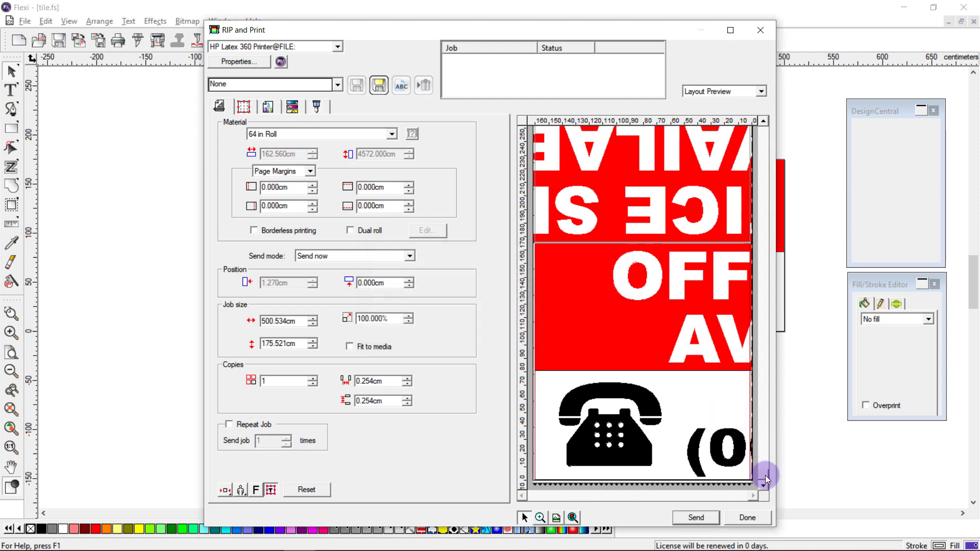
mouse_move(766, 479)
left_mouse_down()
mouse_move(774, 436)
mouse_move(766, 489)
left_mouse_up()
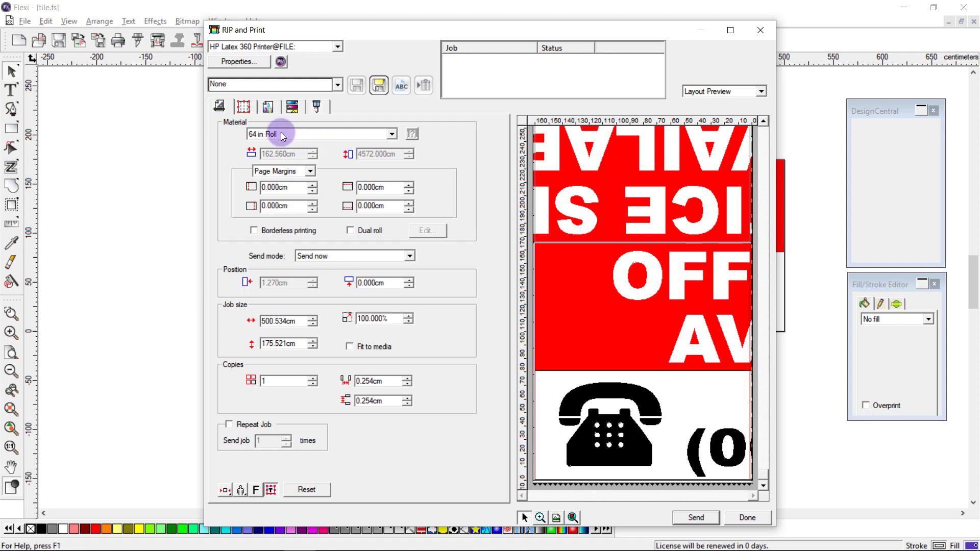
Step: Review the default panelling: four tiles 158.52 cm wide with 1 cm overlap
left_click(244, 108)
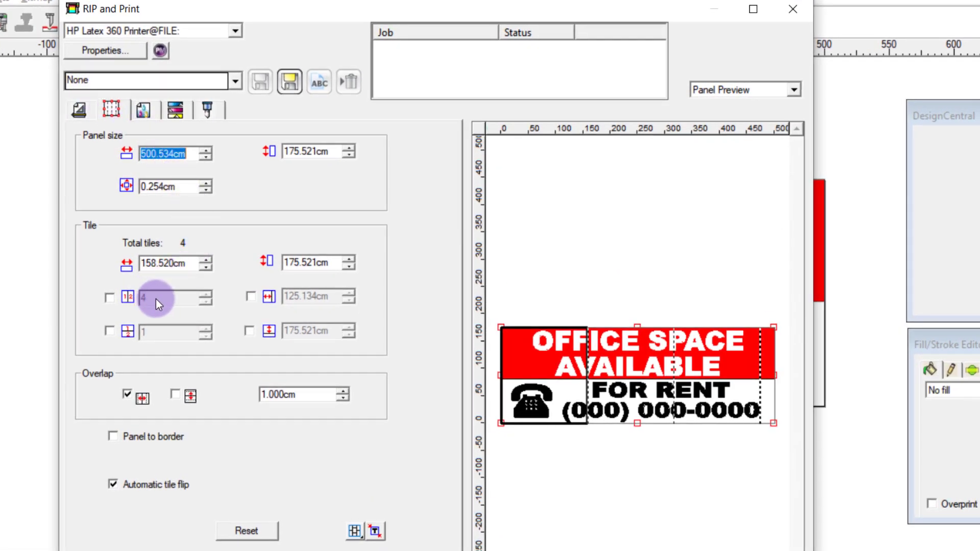
left_click(638, 393)
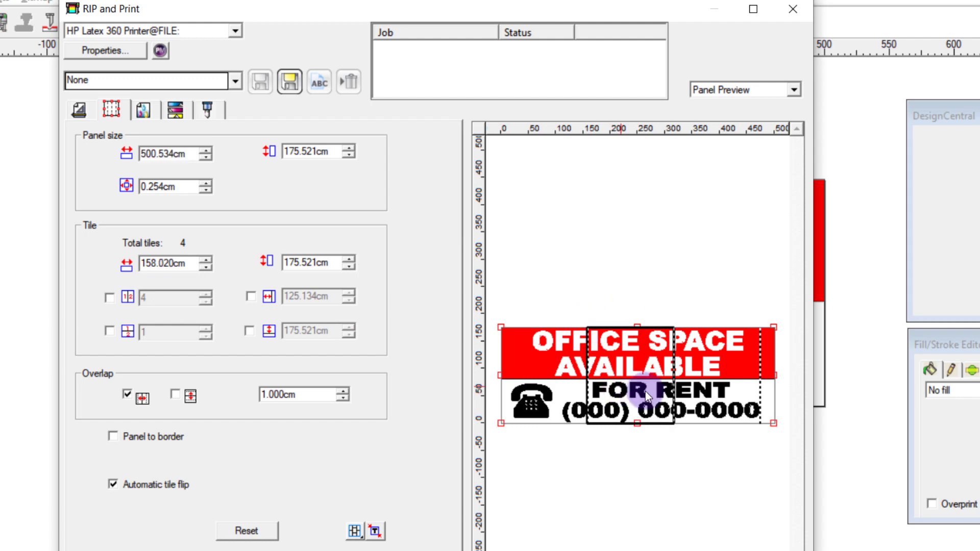
left_click(708, 412)
left_click(758, 378)
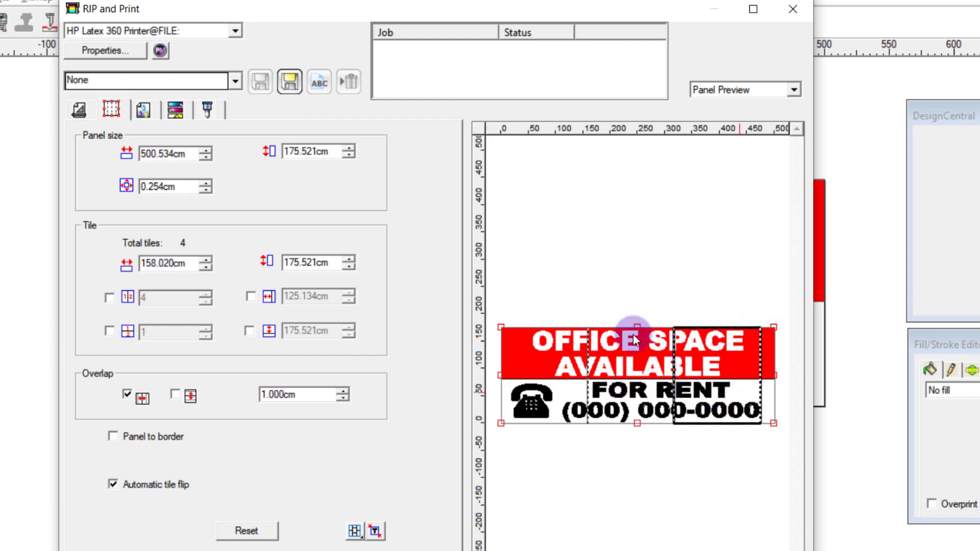
left_click(605, 379)
left_click(527, 356)
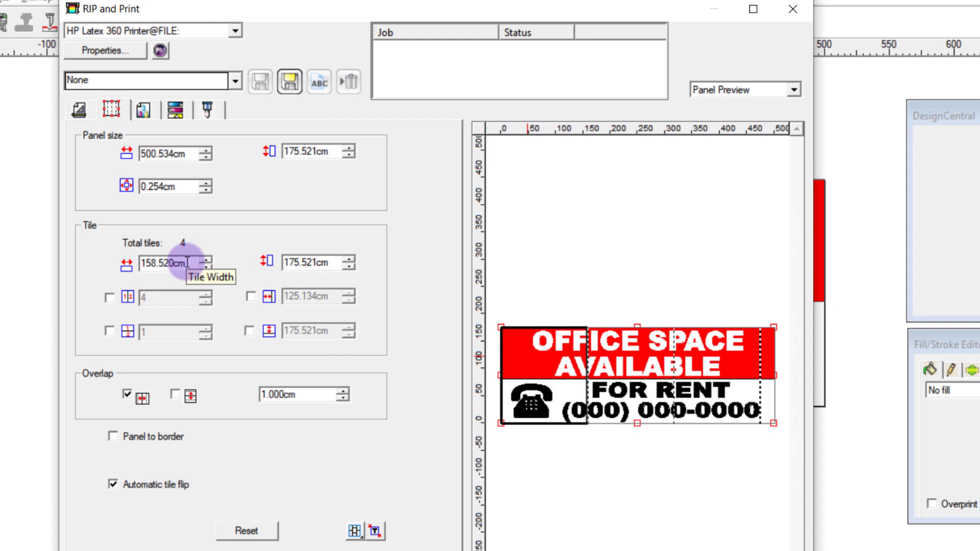
Step: Set the tile width to 100 cm and split the sign into 5 even columns
left_click_drag(188, 262, 99, 257)
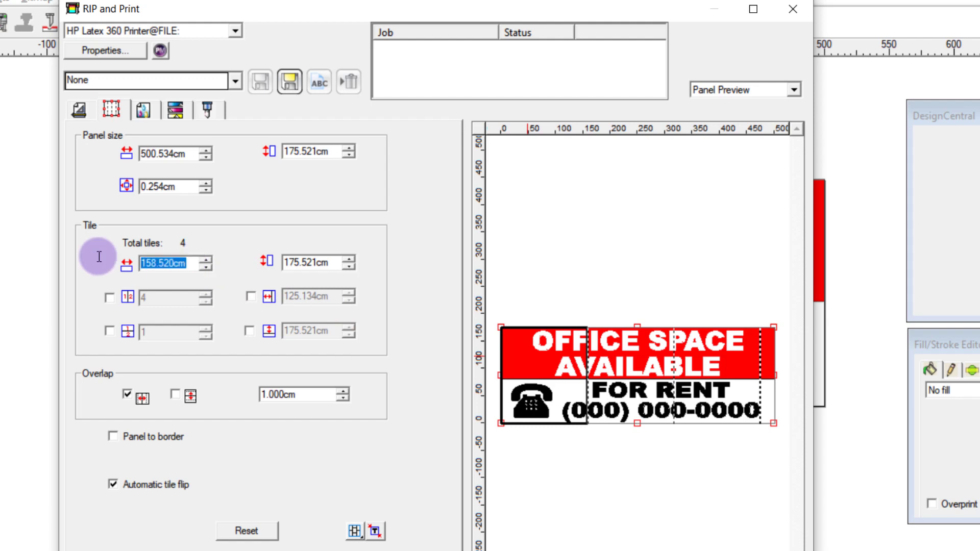
type("100")
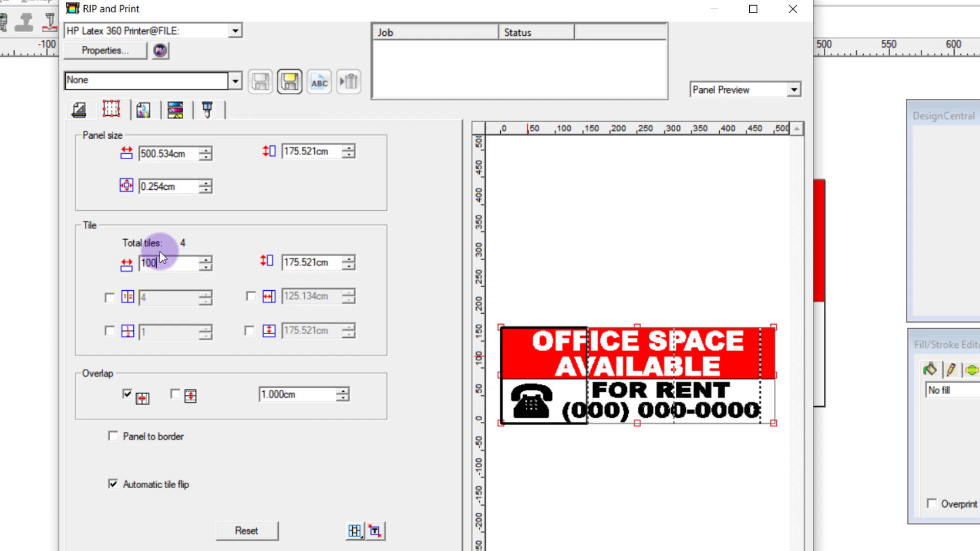
type(".000cm")
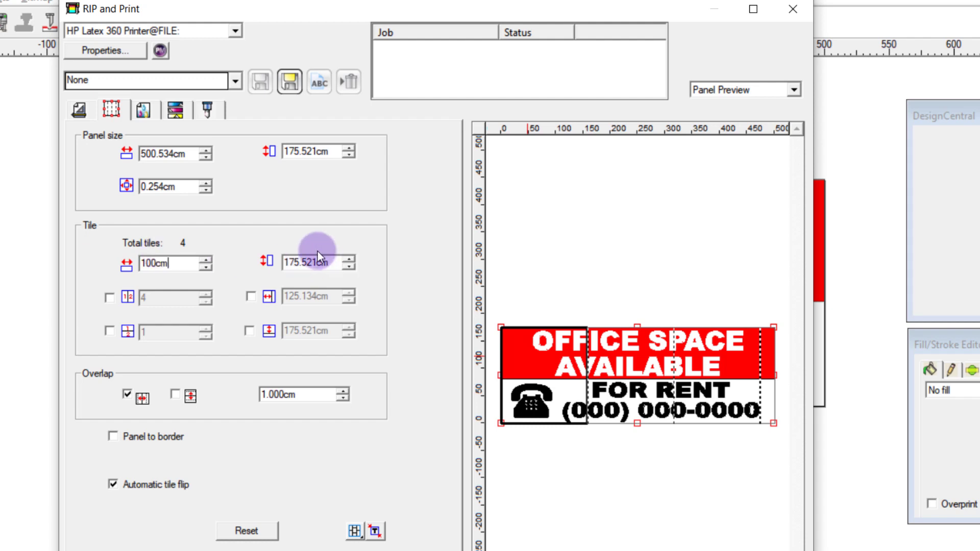
left_click(301, 262)
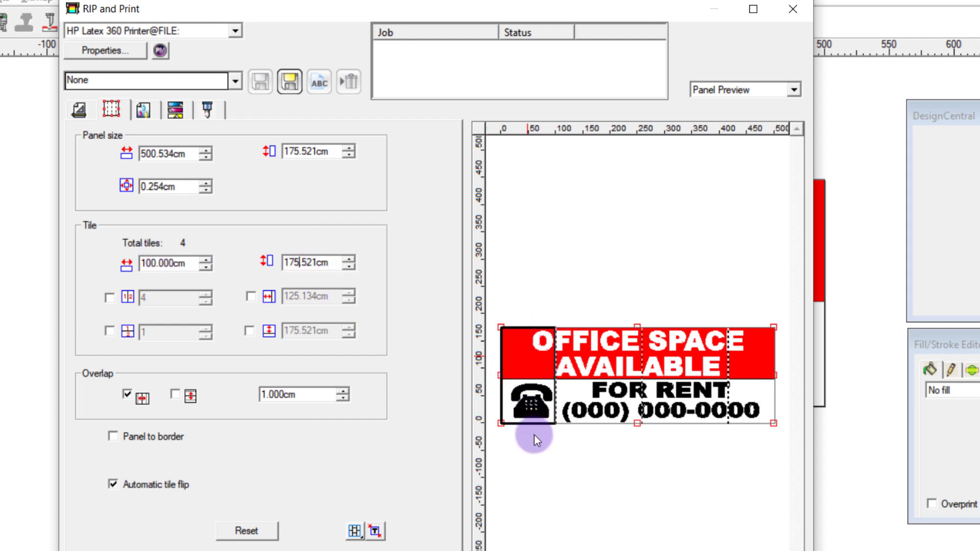
left_click(109, 297)
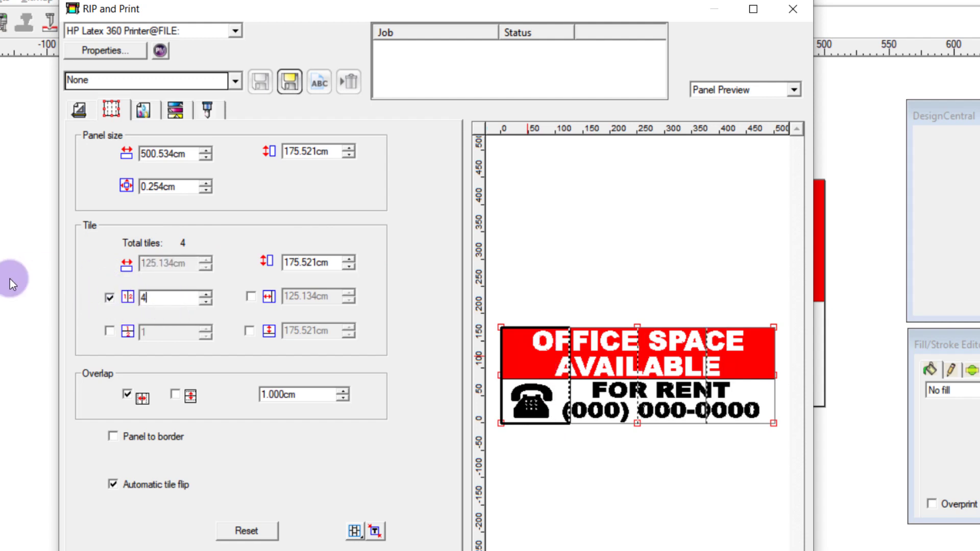
left_click(170, 297)
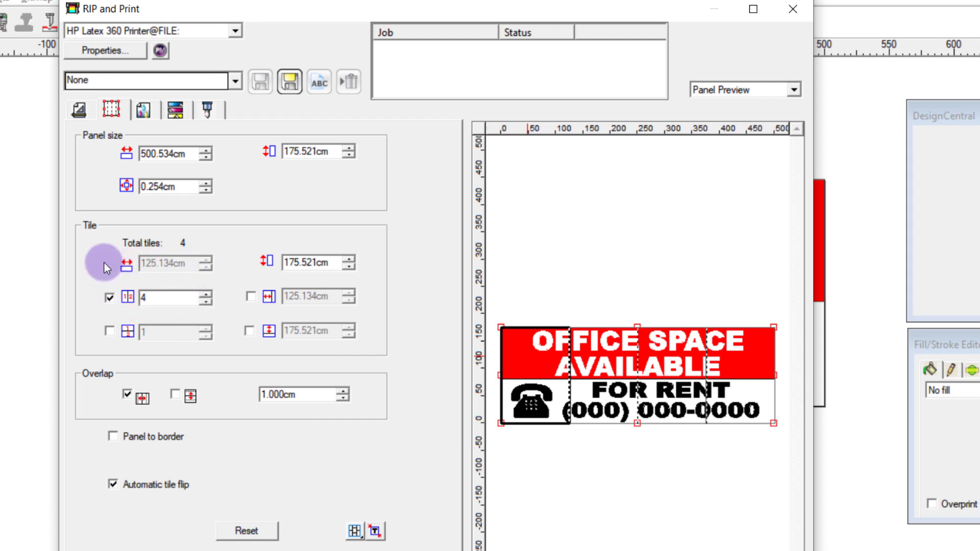
left_click(205, 295)
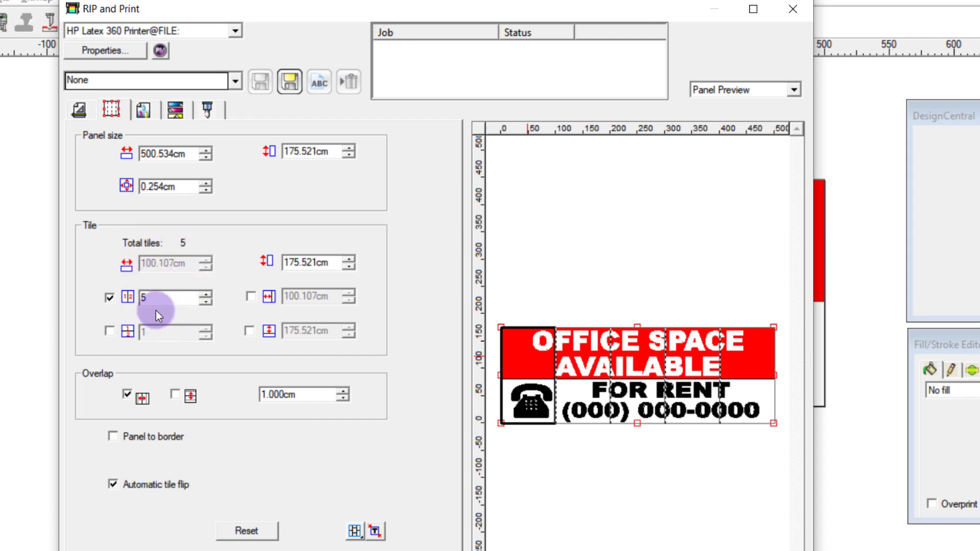
Step: Try 2 rows, then return to a single row with row splitting turned off
left_click(110, 331)
left_click(206, 329)
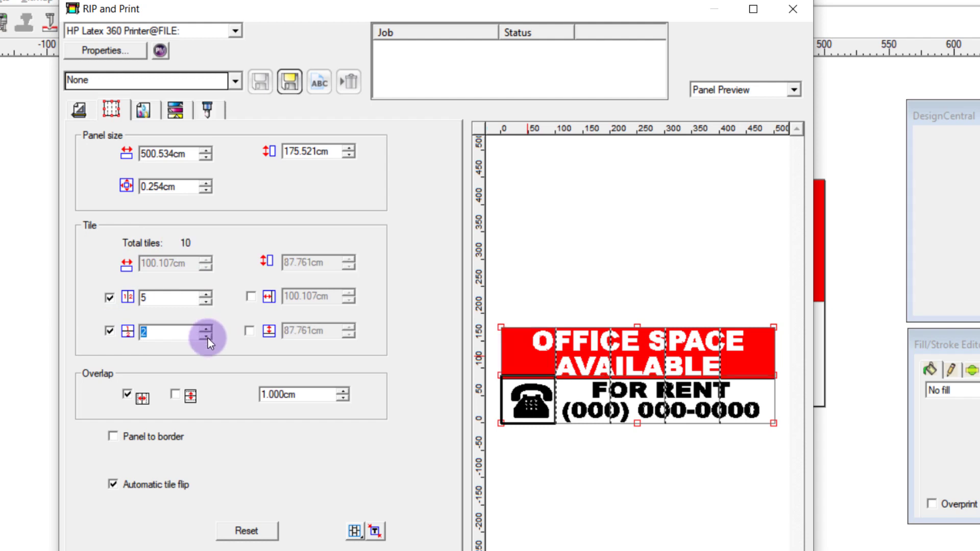
left_click(208, 338)
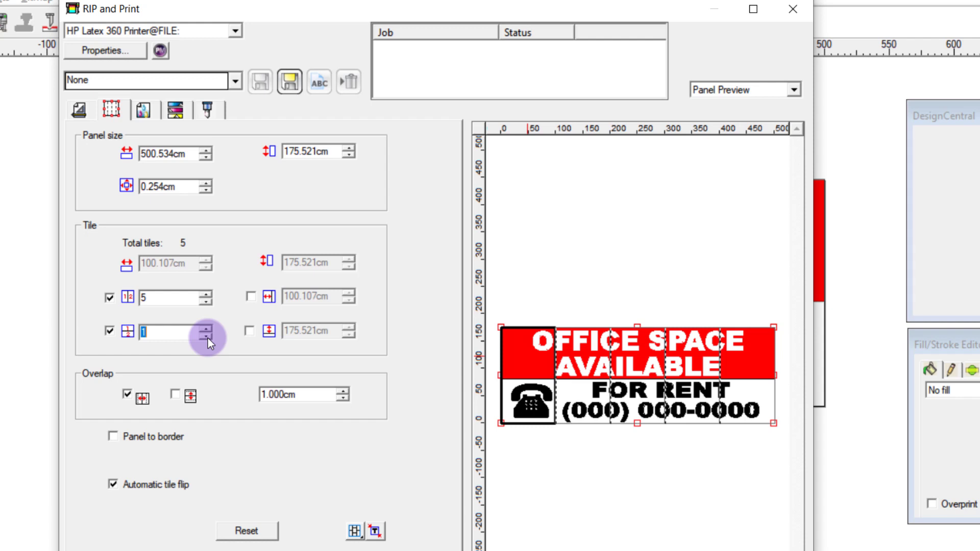
left_click(175, 294)
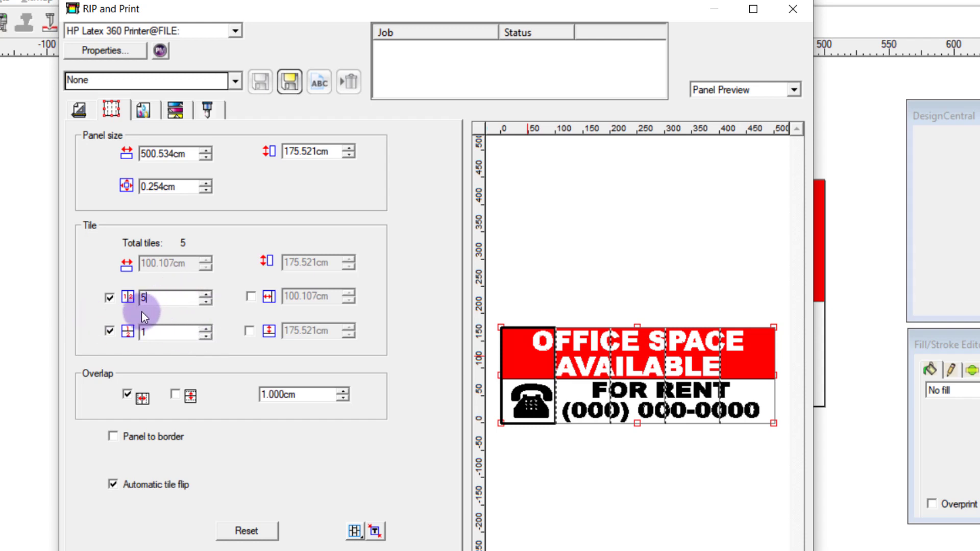
left_click(110, 331)
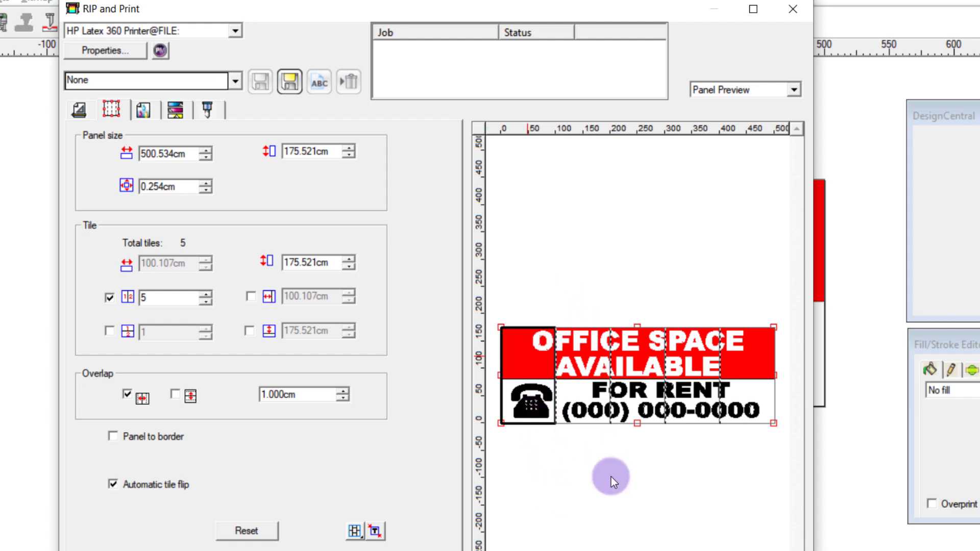
double_click(284, 394)
left_click(309, 394)
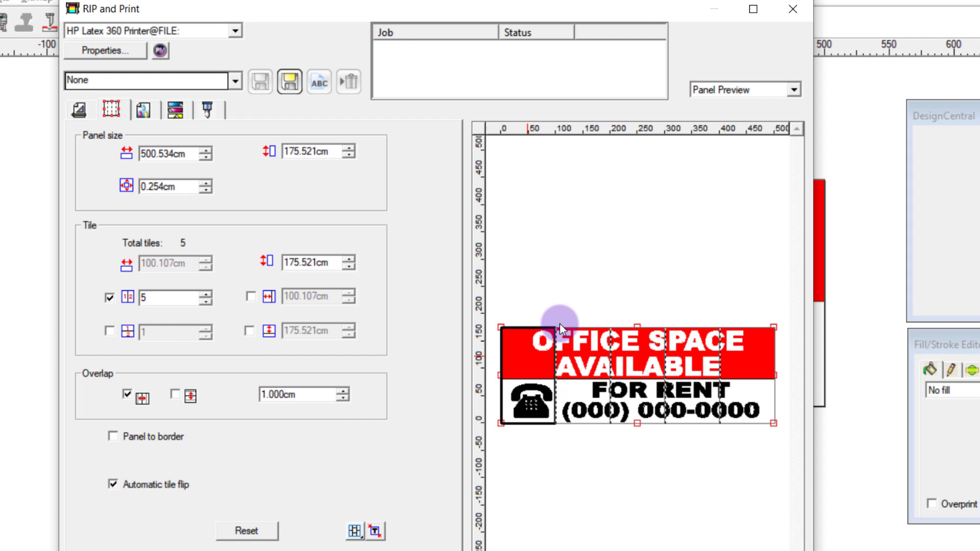
left_click(179, 303)
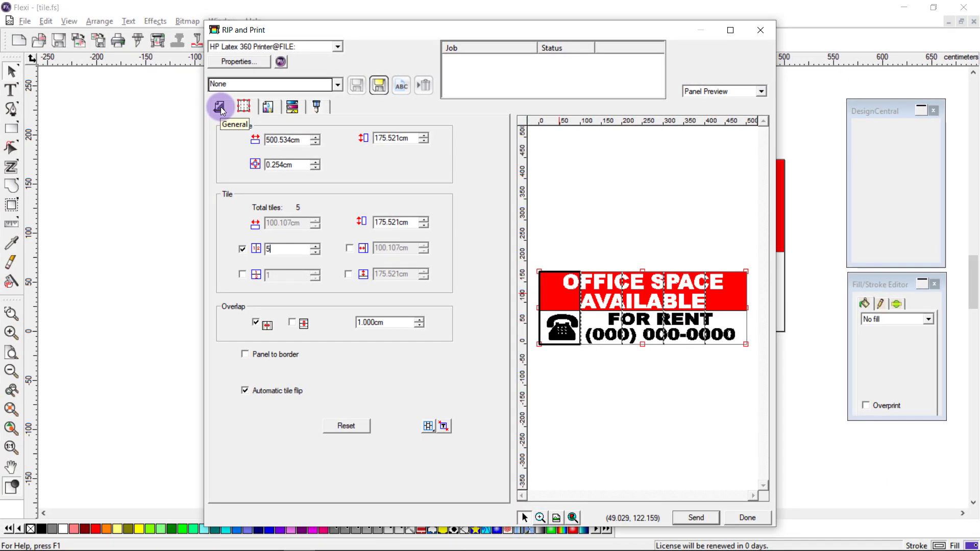
Step: Check the five tiles in the General settings' Layout Preview
left_click(220, 108)
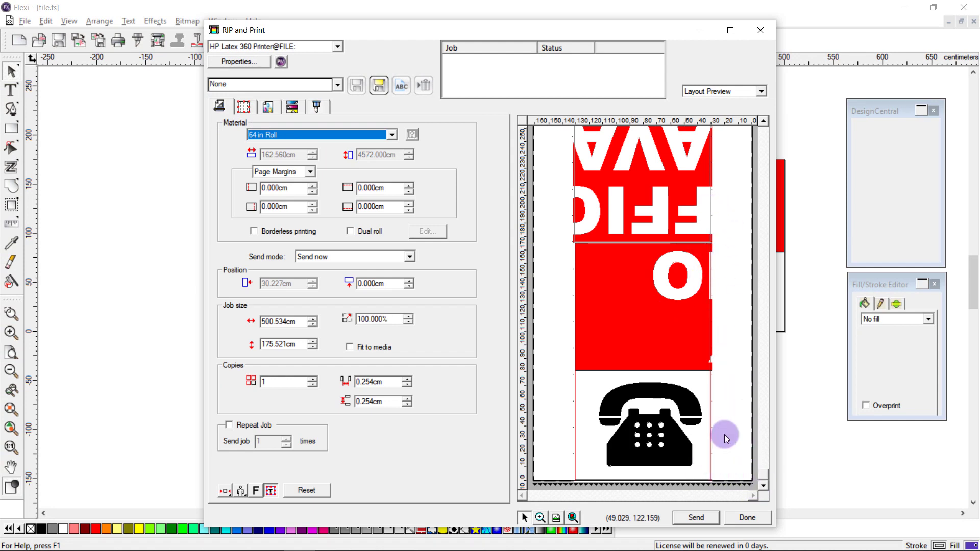
scroll(765, 475, "up", 3)
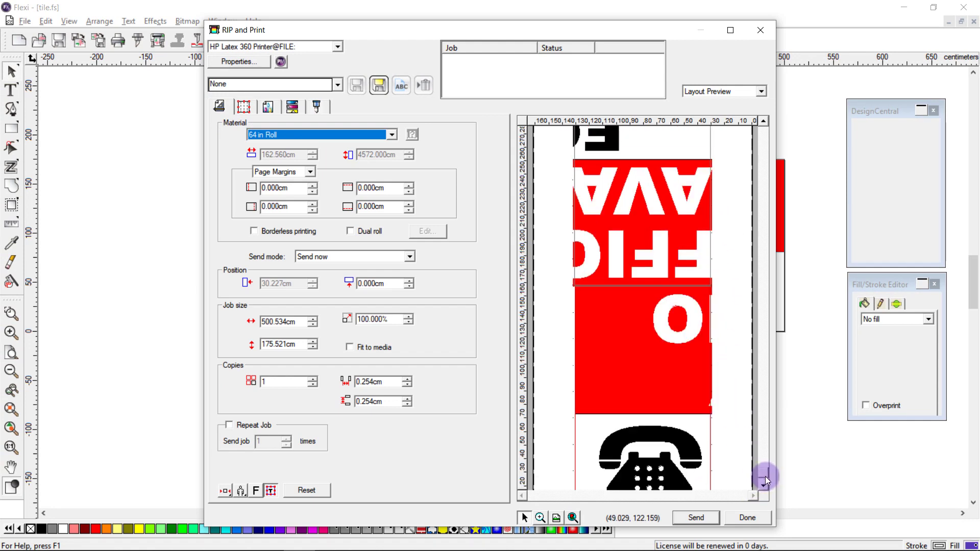
left_click_drag(769, 474, 773, 422)
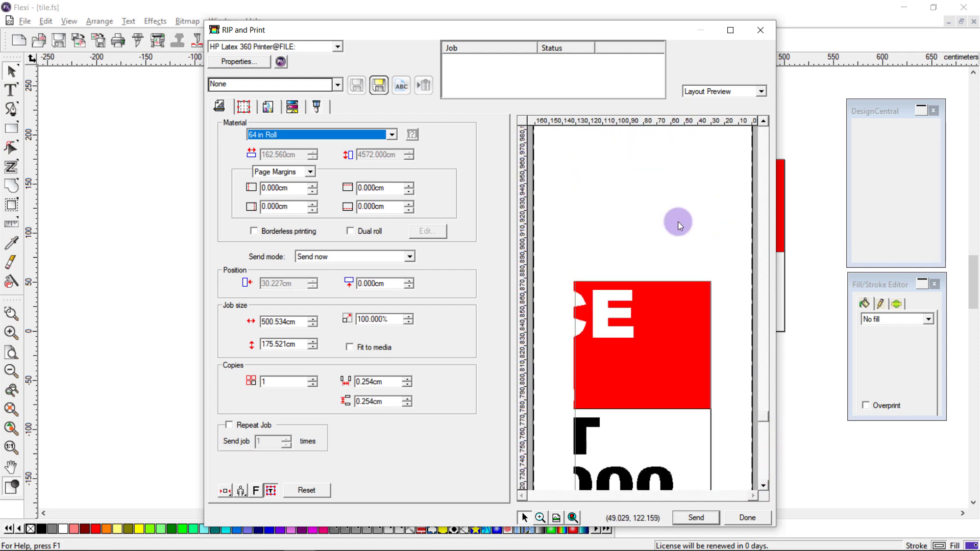
left_click(664, 348)
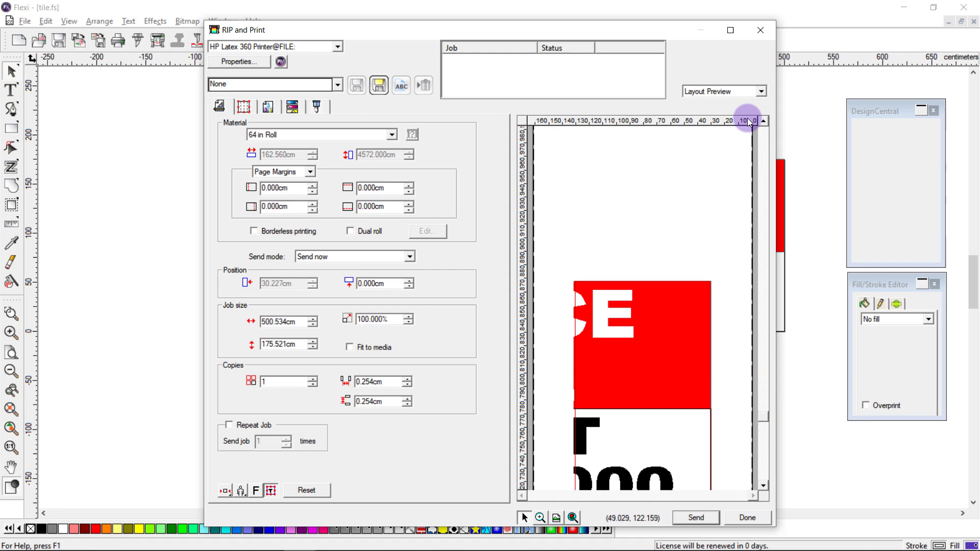
left_click_drag(761, 419, 770, 488)
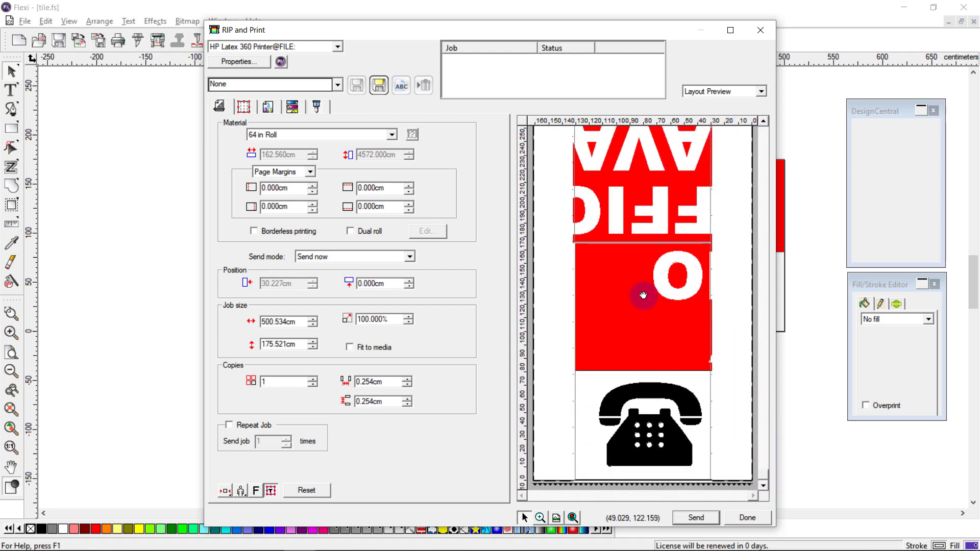
Step: Set Send mode to Hold in list and send the tiled jobs
left_click(401, 261)
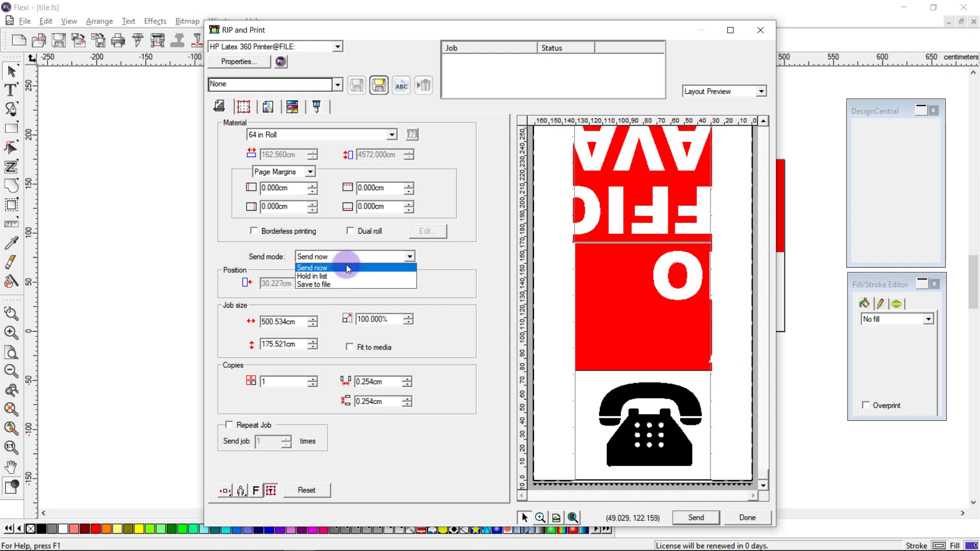
left_click(323, 276)
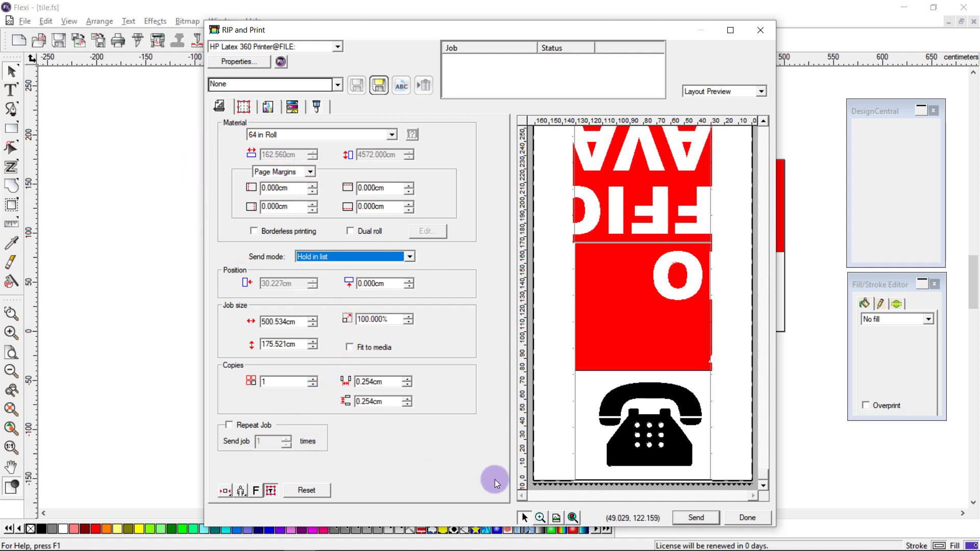
left_click(697, 517)
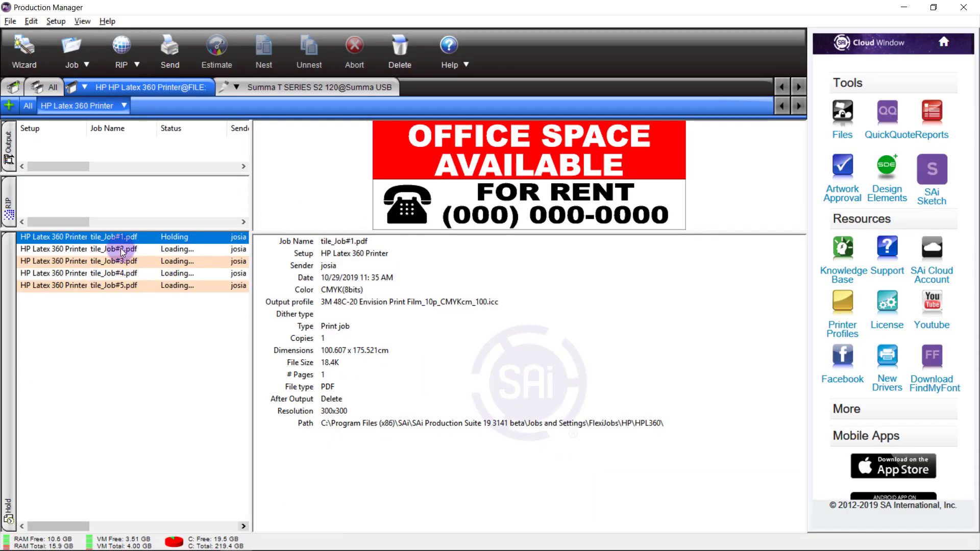
Step: Inspect print jobs tile_Job#3, #4 and #5 in the Hold list
left_click(122, 262)
left_click(123, 276)
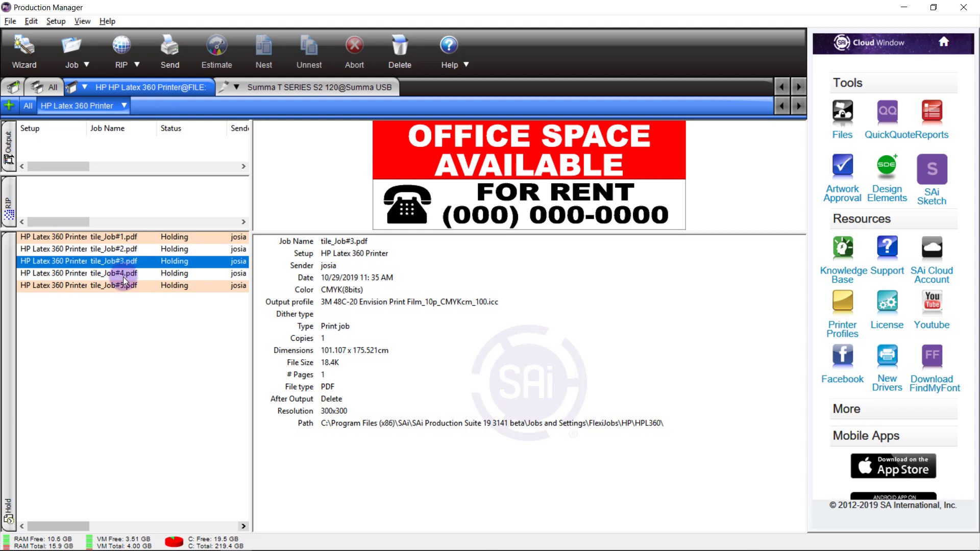
left_click(124, 289)
left_click(163, 342)
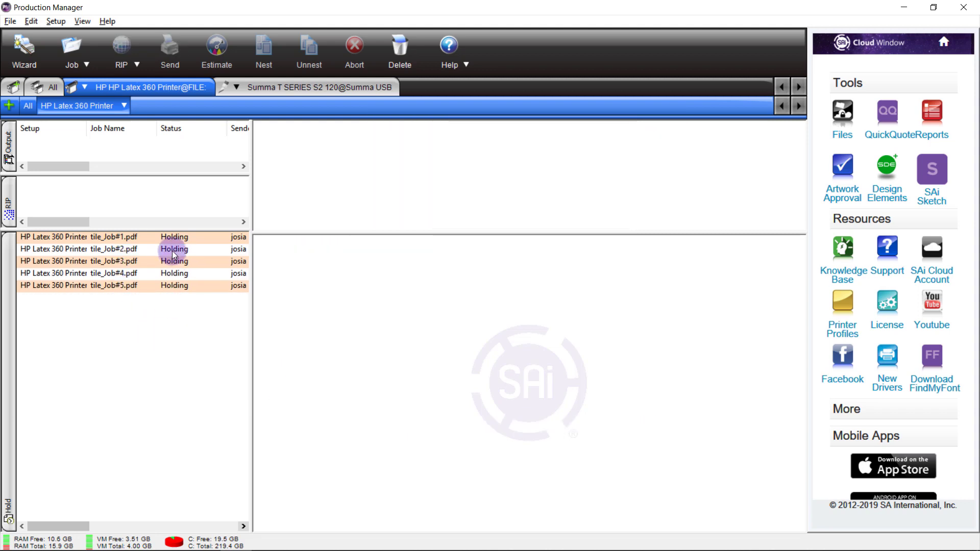
Step: View the Job Properties of tile_Job#1 and tile_Job#2
left_click(172, 237)
double_click(173, 237)
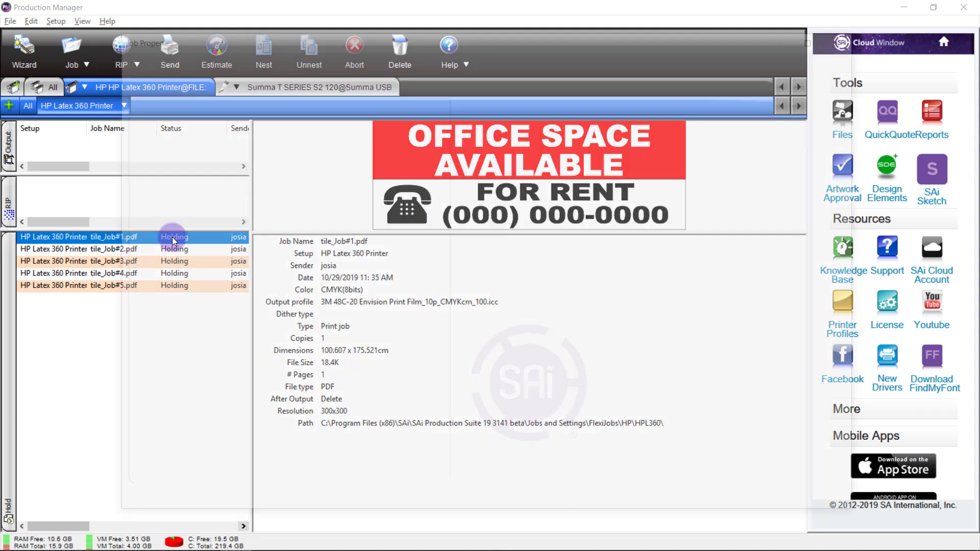
key("Escape")
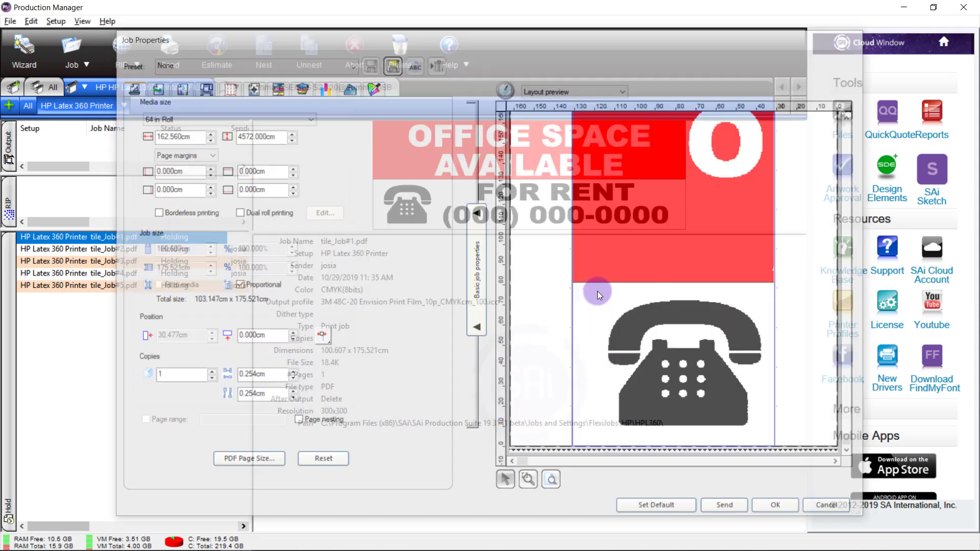
key("Down")
key("Return")
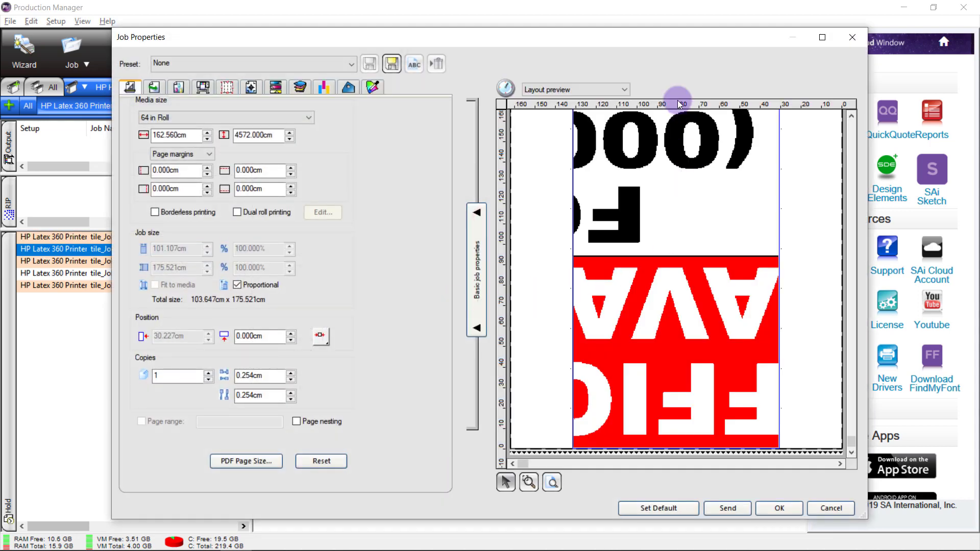
key("Escape")
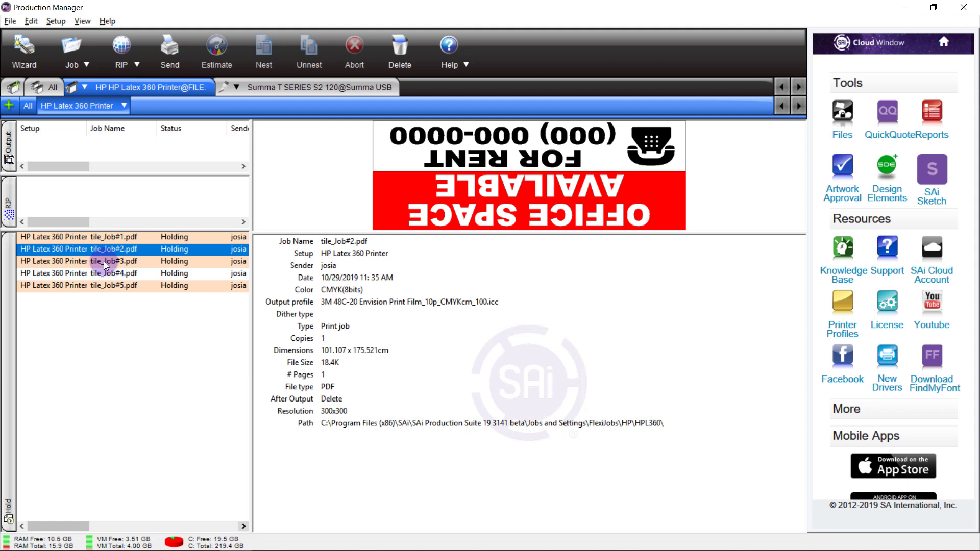
Step: Show the Summa T SERIES S2 120 queue and inspect cut jobs tile_Job#1–#5
left_click(124, 326)
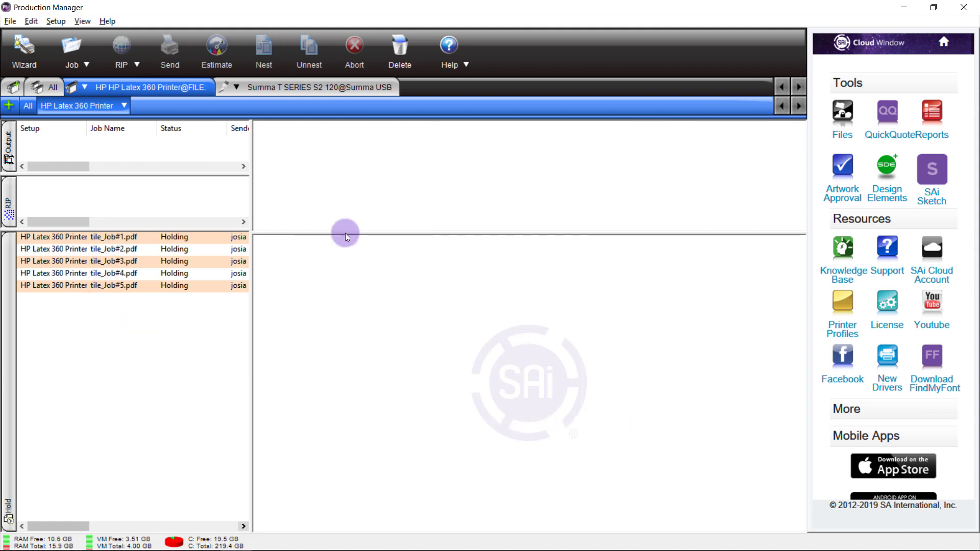
left_click(320, 88)
left_click(140, 239)
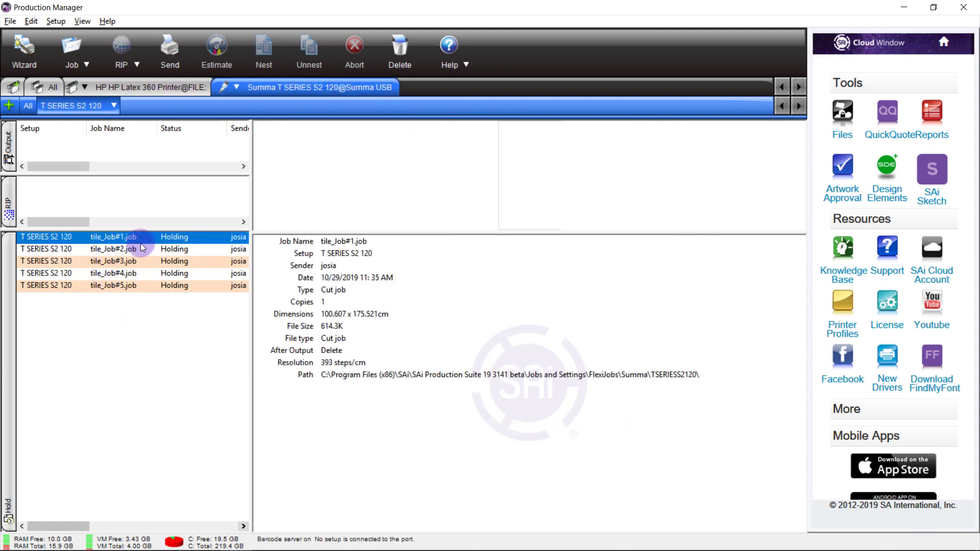
left_click(142, 250)
left_click(142, 262)
left_click(142, 274)
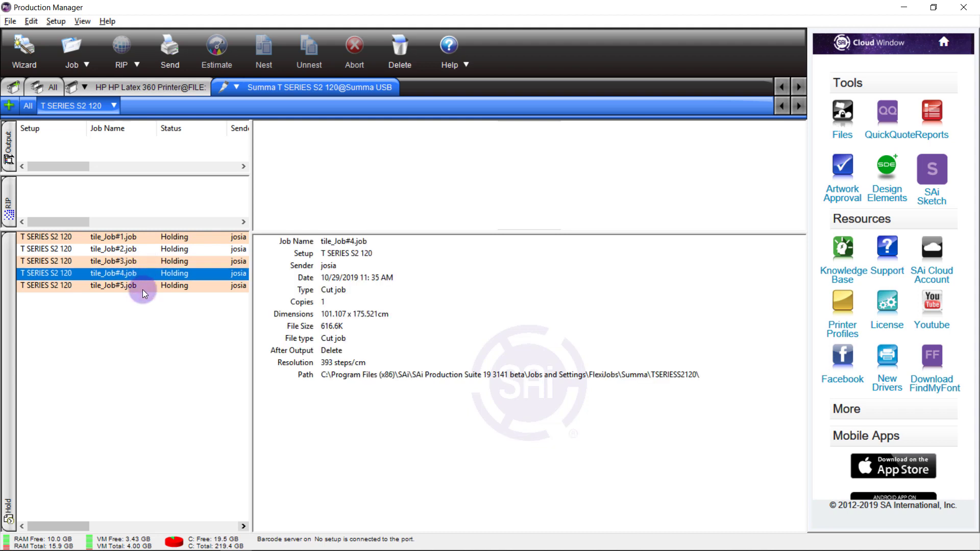
left_click(142, 287)
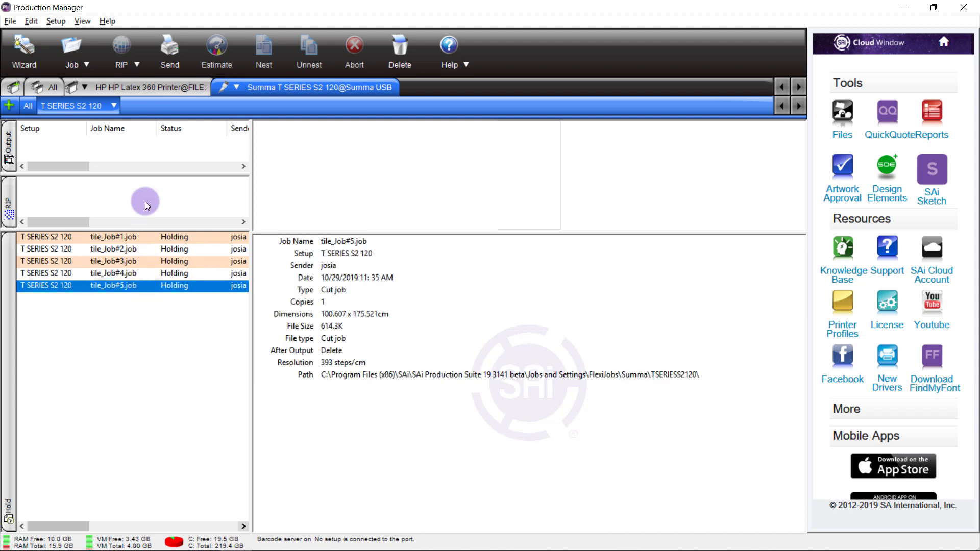
Step: Compare with the HP Latex 360 queue, then view cut job tile_Job#1's properties
left_click(152, 84)
left_click(115, 237)
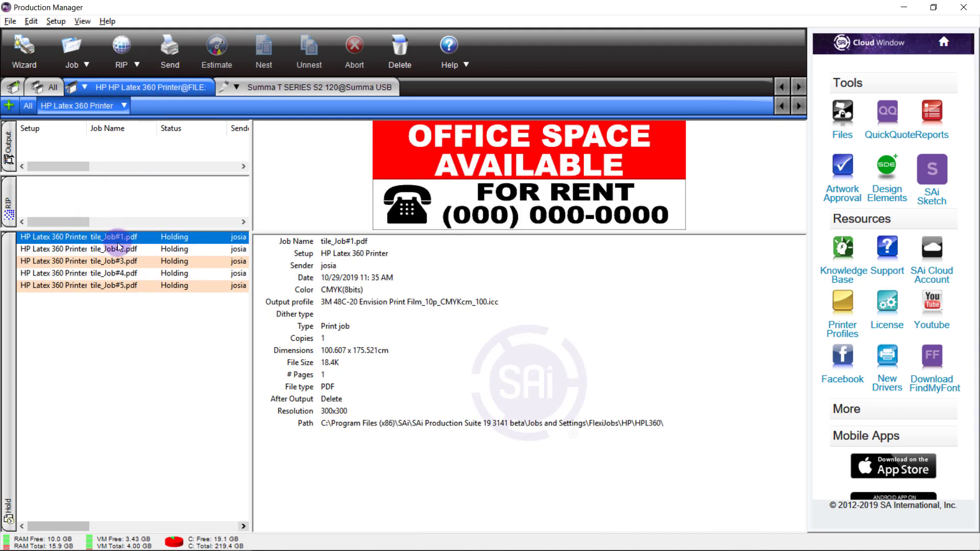
left_click(271, 89)
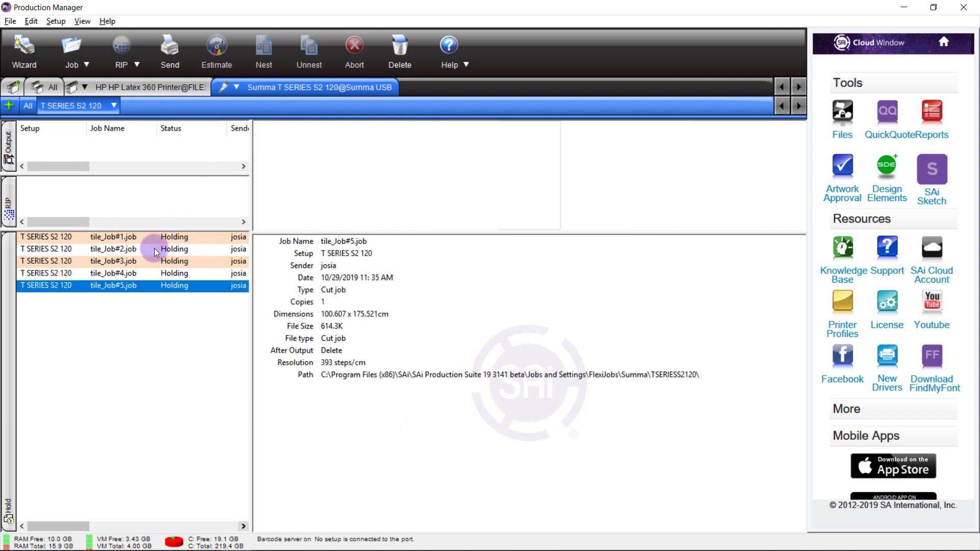
left_click(213, 237)
double_click(202, 237)
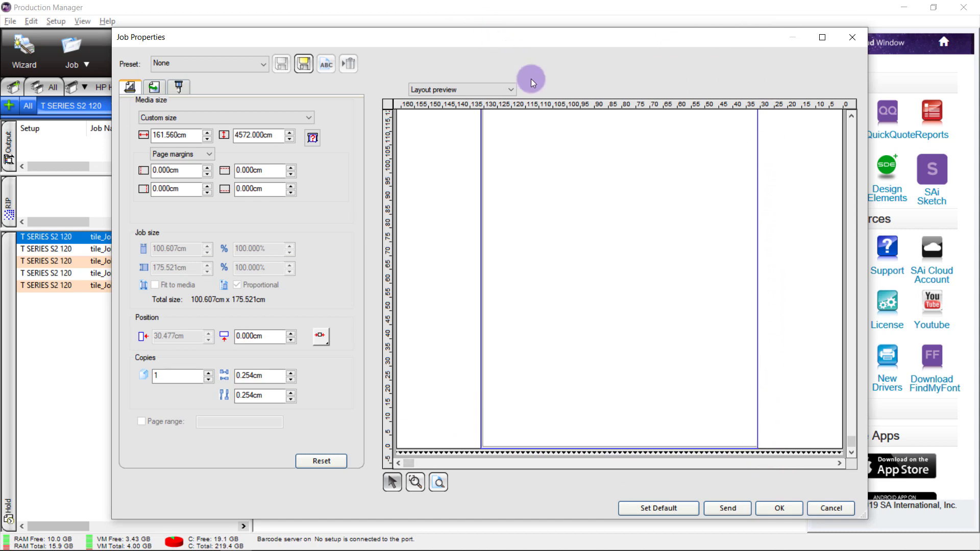
key("Escape")
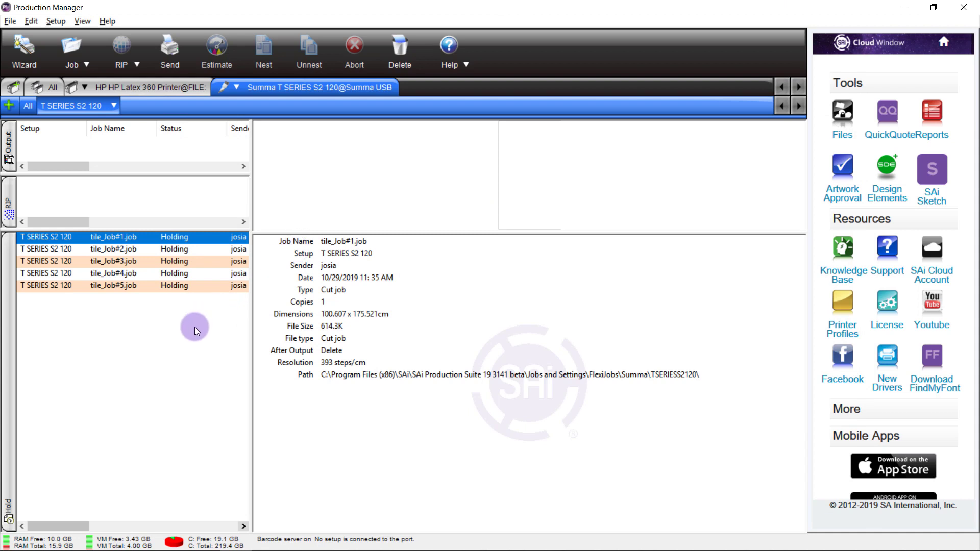